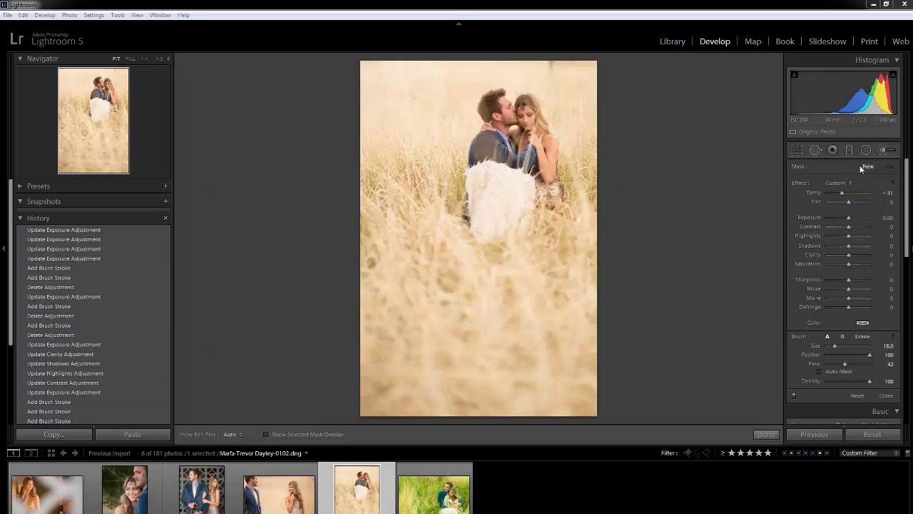
Leave the brush and lower the couple photo's global Exposure to -0.60
click(884, 150)
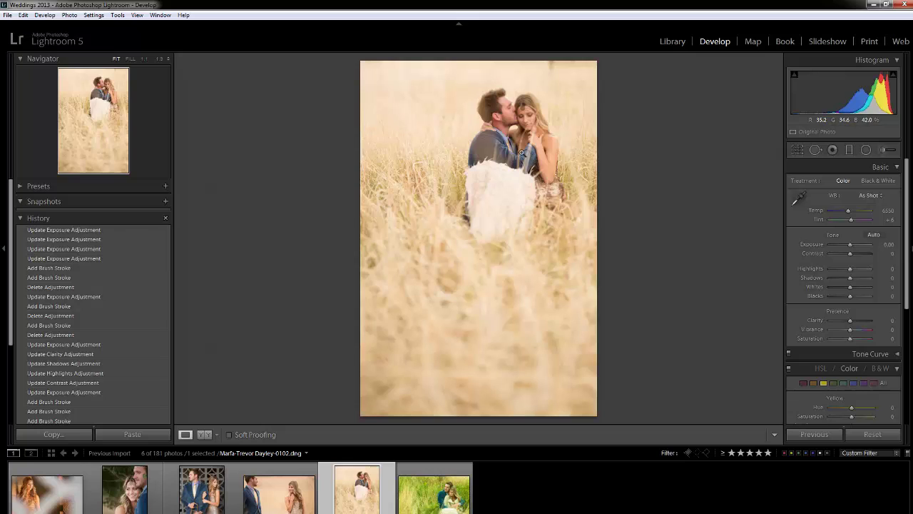
drag(850, 248, 848, 246)
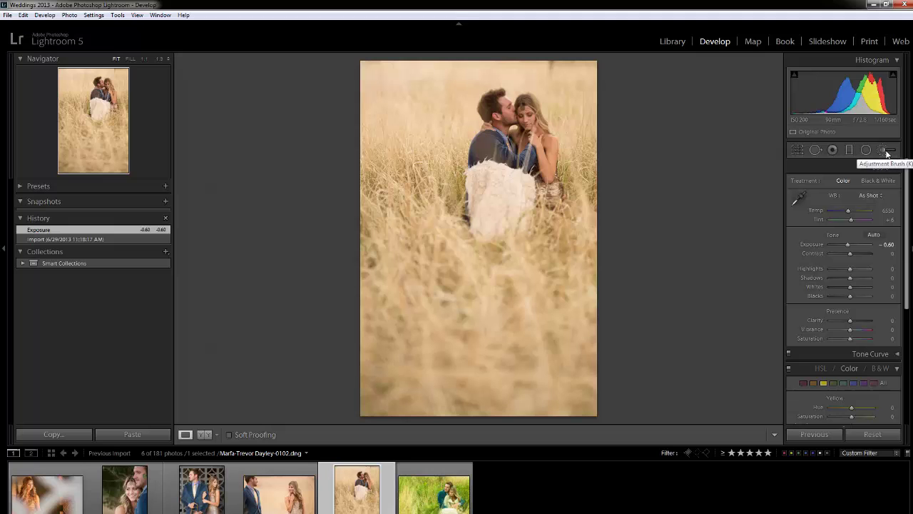
Reset all Adjustment Brush effects to zero and set the brush Exposure to 2.35
click(886, 151)
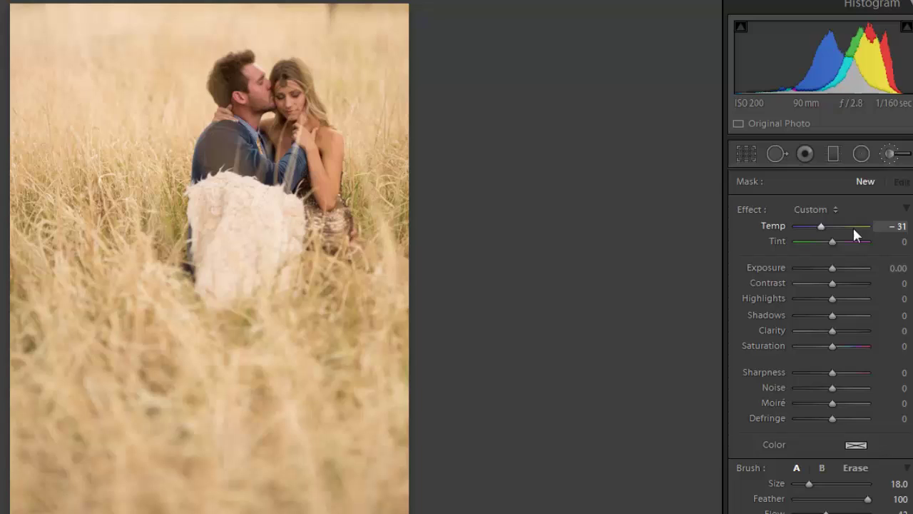
double_click(755, 208)
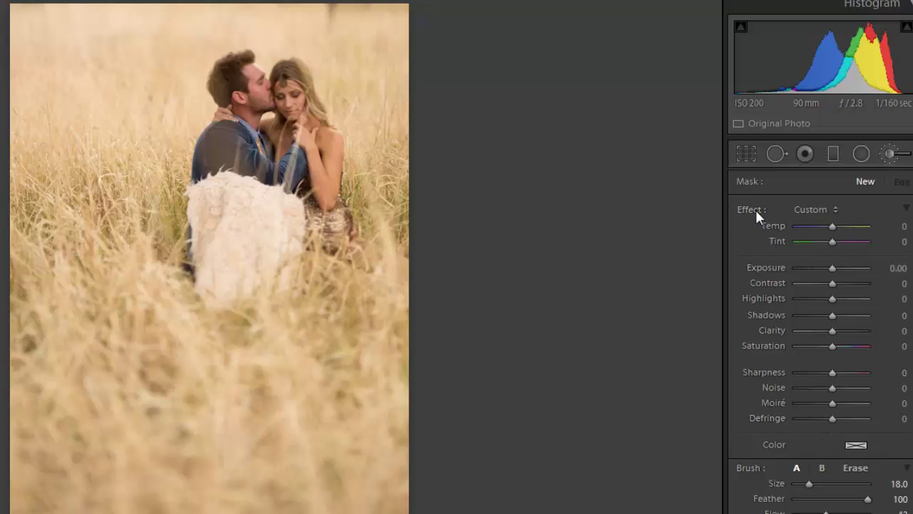
key(alt)
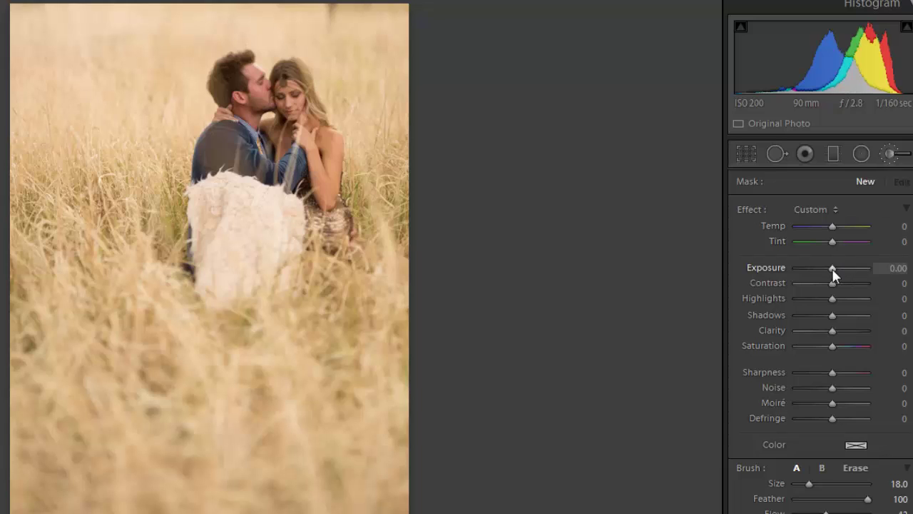
drag(833, 270, 852, 269)
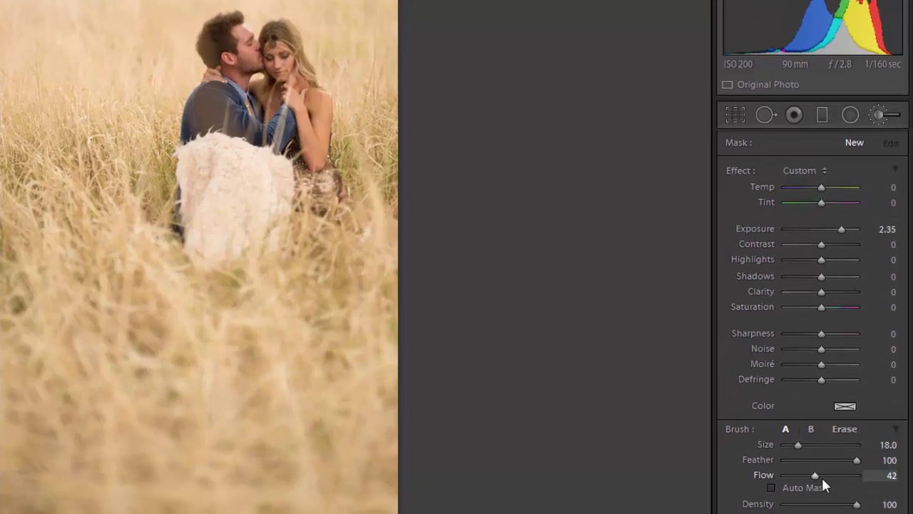
Set brush Flow to 100, test-paint over the couple's faces, then discard that trial stroke
drag(815, 475, 878, 477)
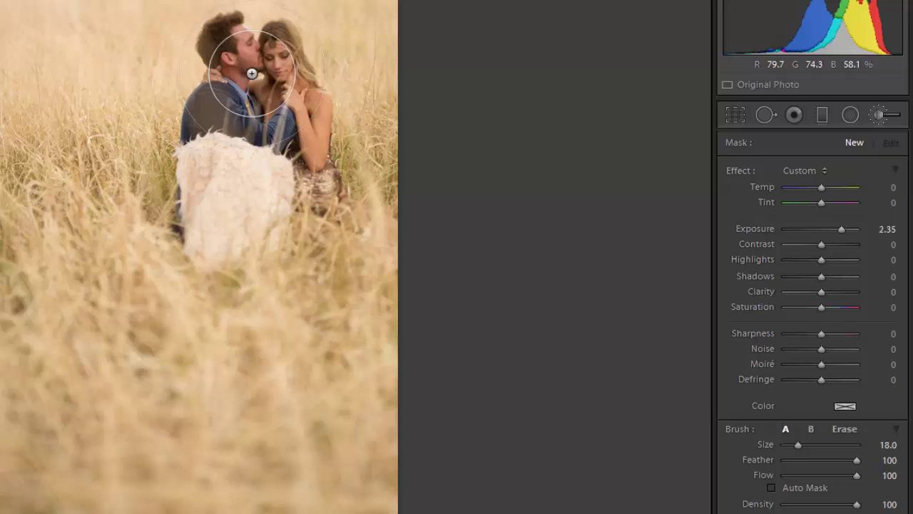
mouse_move(244, 67)
mouse_down()
mouse_move(254, 134)
mouse_move(266, 134)
mouse_move(273, 69)
mouse_move(289, 45)
mouse_up()
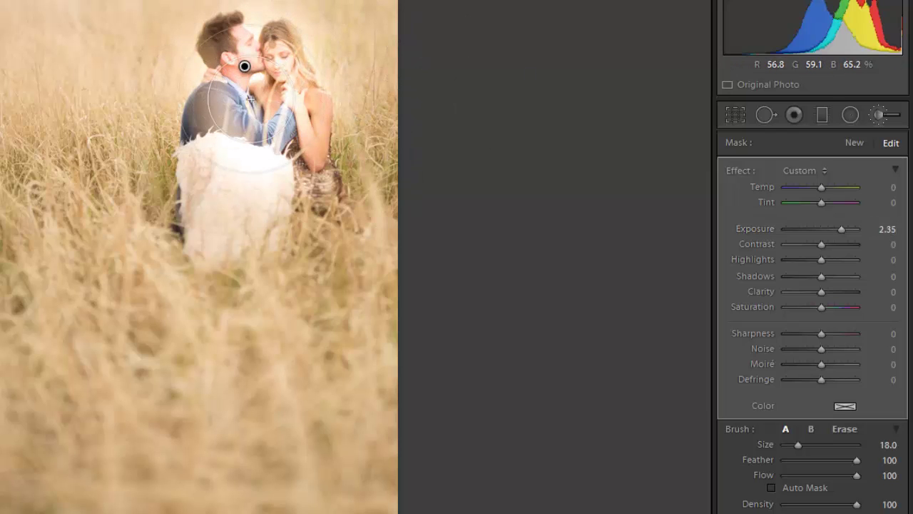
mouse_move(245, 67)
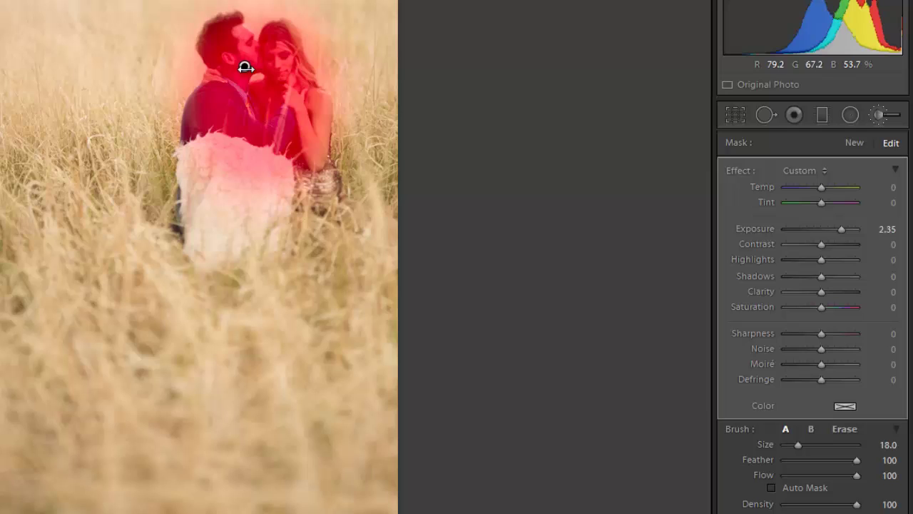
key(Escape)
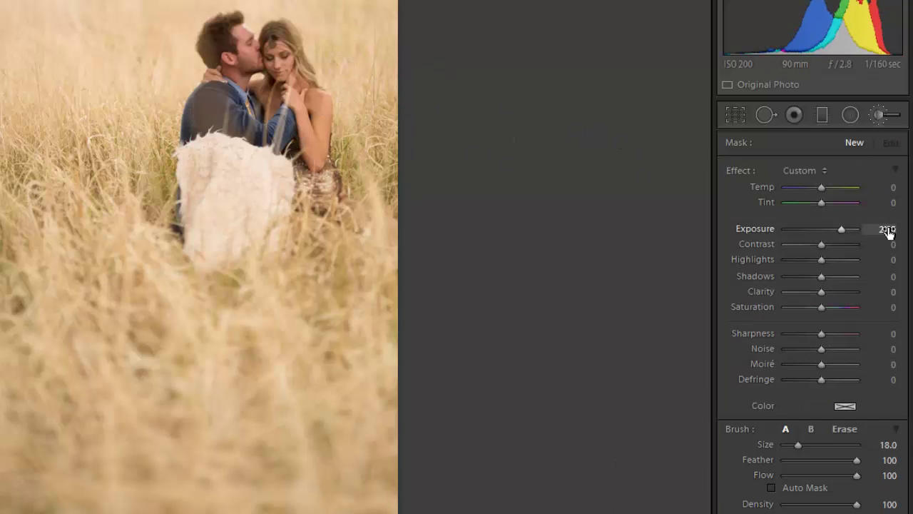
Lower brush Flow to 19 and discard a test stroke on the lower-left grass
drag(858, 475, 799, 481)
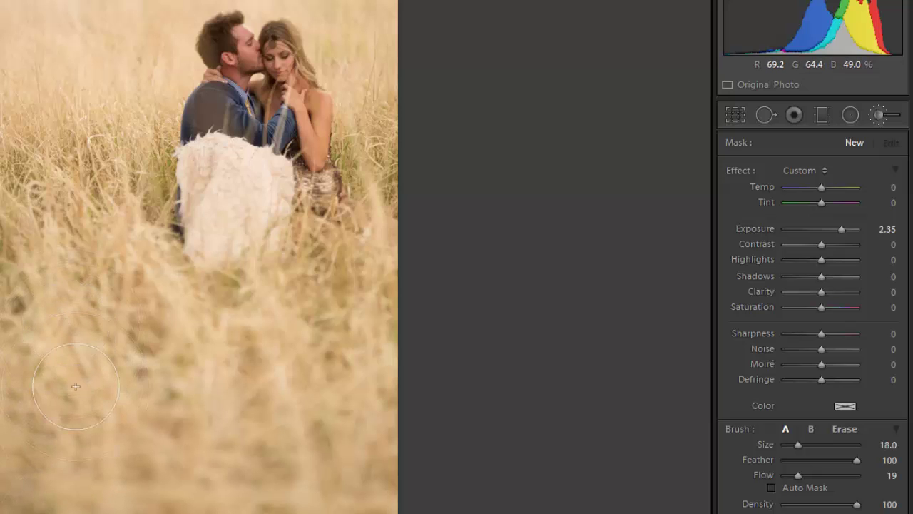
mouse_move(98, 473)
mouse_down()
mouse_move(99, 382)
mouse_move(90, 403)
mouse_move(90, 334)
mouse_move(82, 462)
mouse_move(80, 439)
mouse_move(85, 347)
mouse_move(94, 414)
mouse_move(86, 474)
mouse_move(97, 344)
mouse_move(94, 493)
mouse_move(100, 463)
mouse_move(86, 370)
mouse_up()
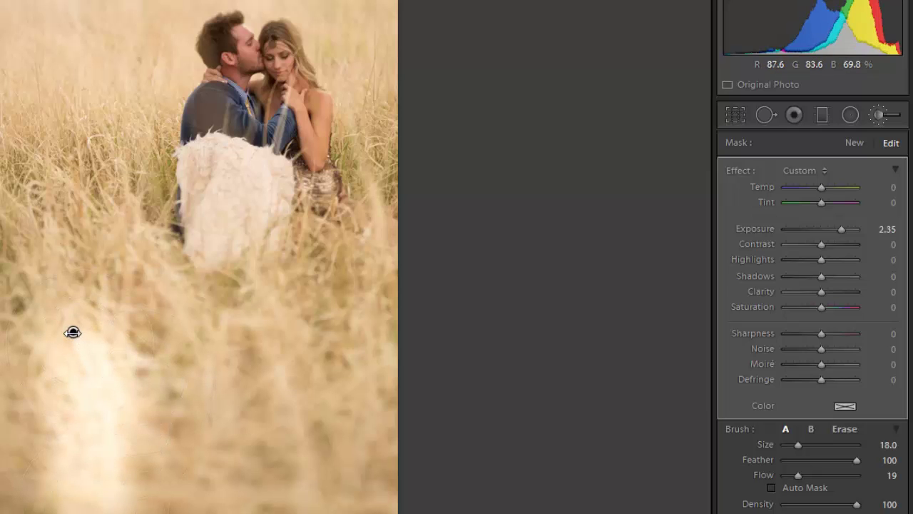
key(Delete)
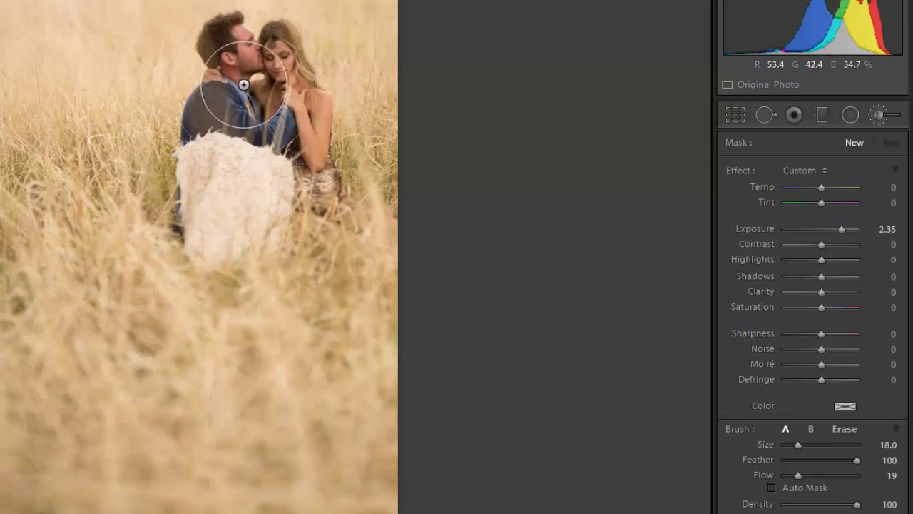
Shrink the brush to size 8 and softly paint brightening over the couple
scroll(241, 75, down, 8)
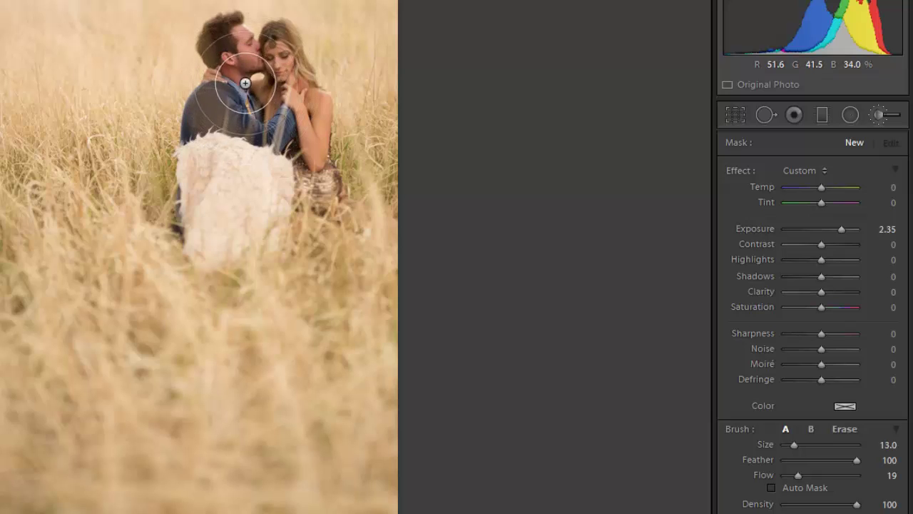
scroll(232, 39, down, 2)
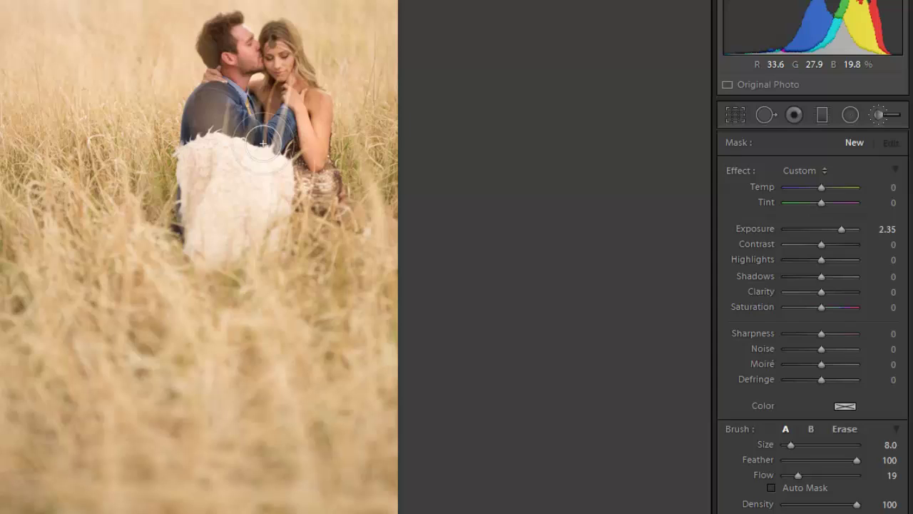
mouse_move(261, 126)
mouse_down()
mouse_move(244, 151)
mouse_move(284, 286)
mouse_up()
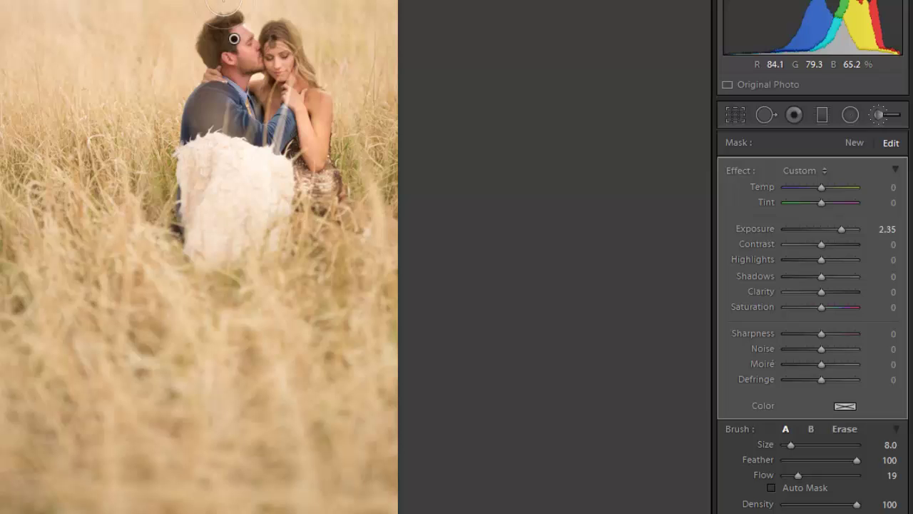
Select the couple's brush pin and toggle its mask overlay, cycling from green back to red
mouse_move(238, 42)
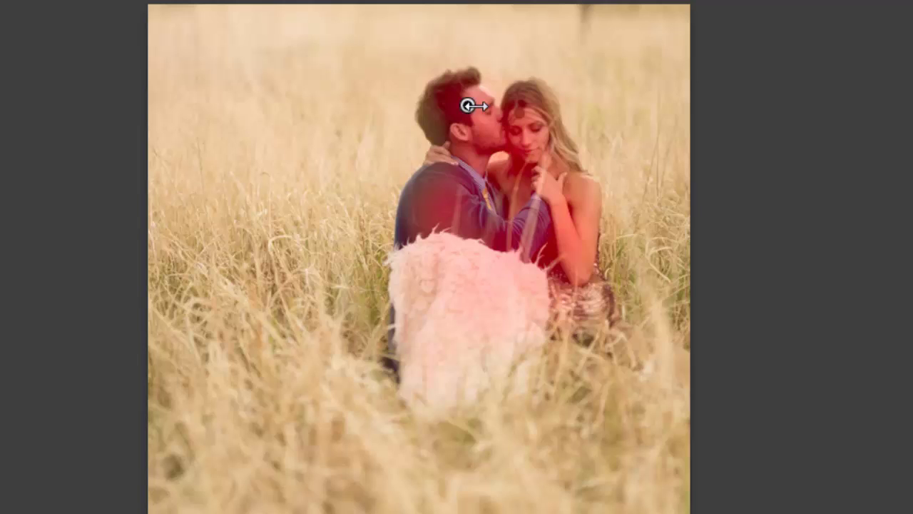
click(467, 106)
key(o)
key(shift+o)
key(o)
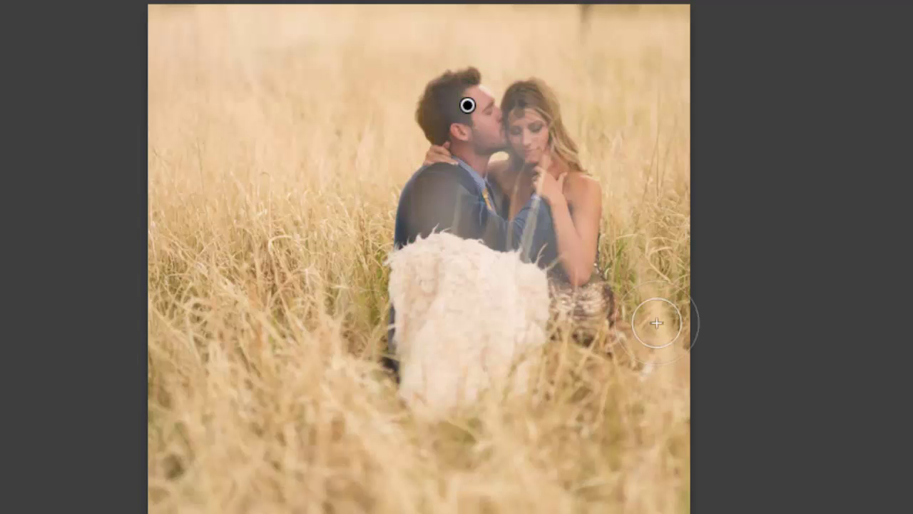
key(o)
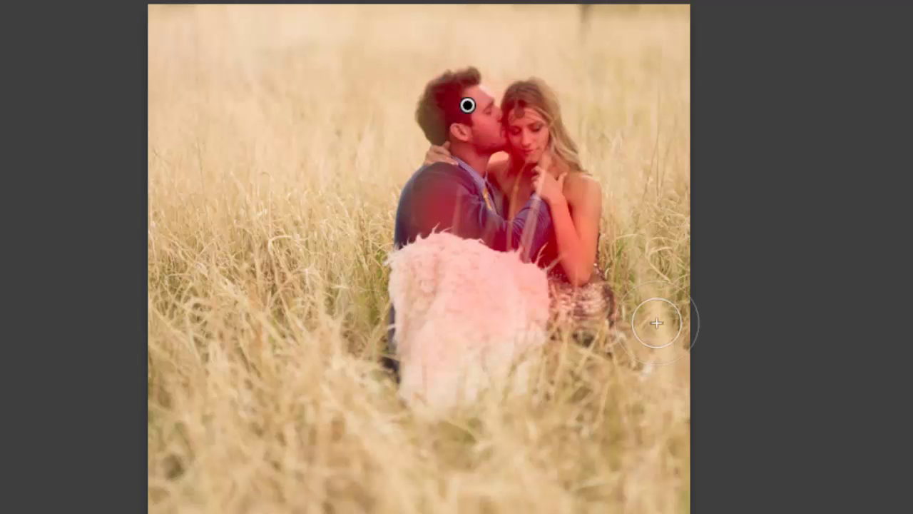
key(o)
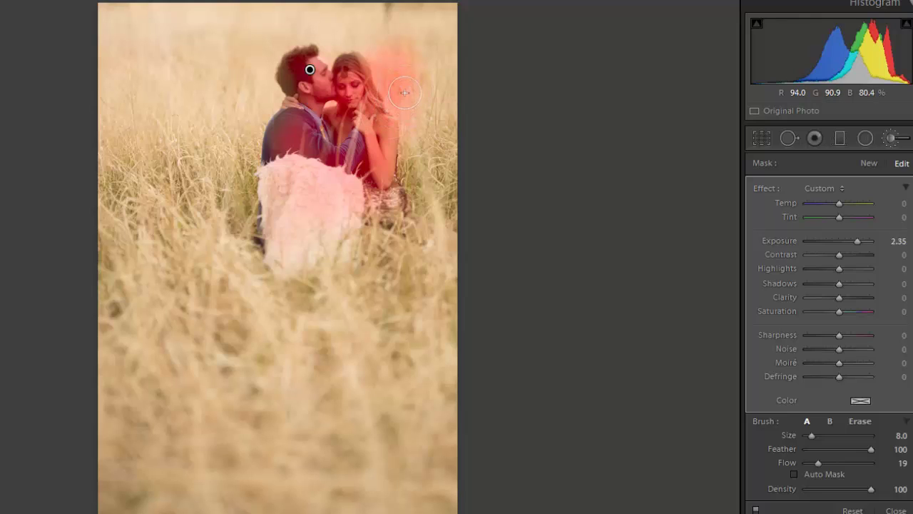
Erase the mask spill beside the woman's hair with a smaller eraser, then restore brush size
key(alt)
mouse_move(407, 96)
mouse_down()
mouse_move(407, 75)
mouse_move(420, 110)
mouse_move(401, 14)
mouse_move(432, 117)
mouse_move(412, 62)
mouse_move(423, 95)
mouse_up()
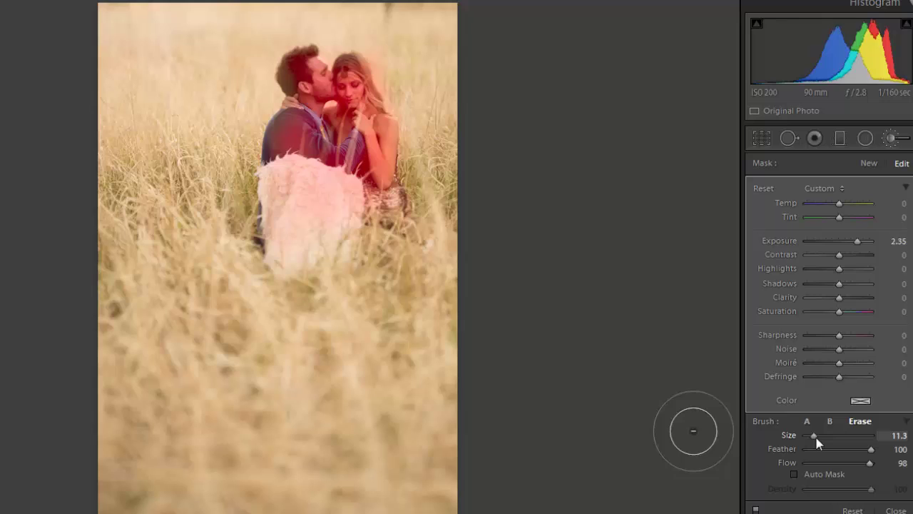
drag(814, 435, 807, 436)
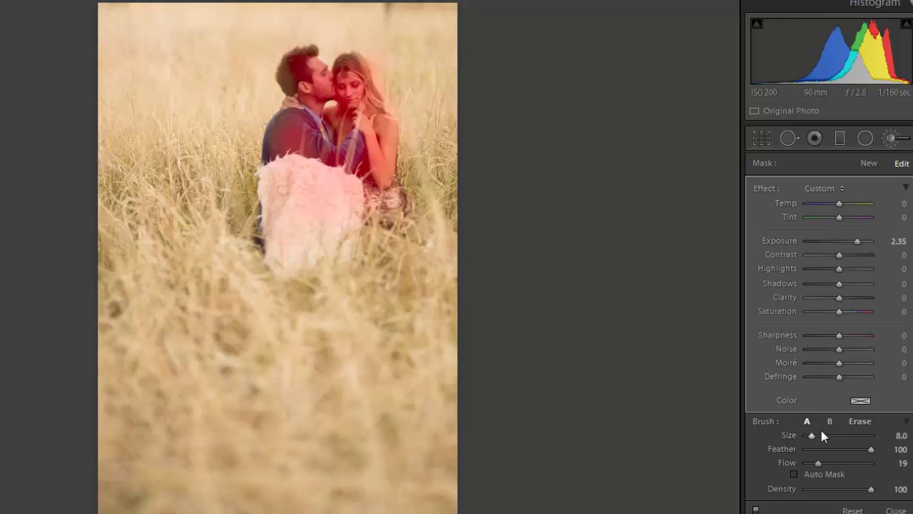
drag(821, 433, 816, 442)
Hide the overlay, compare before and after, and delete the couple's brush adjustment
key(o)
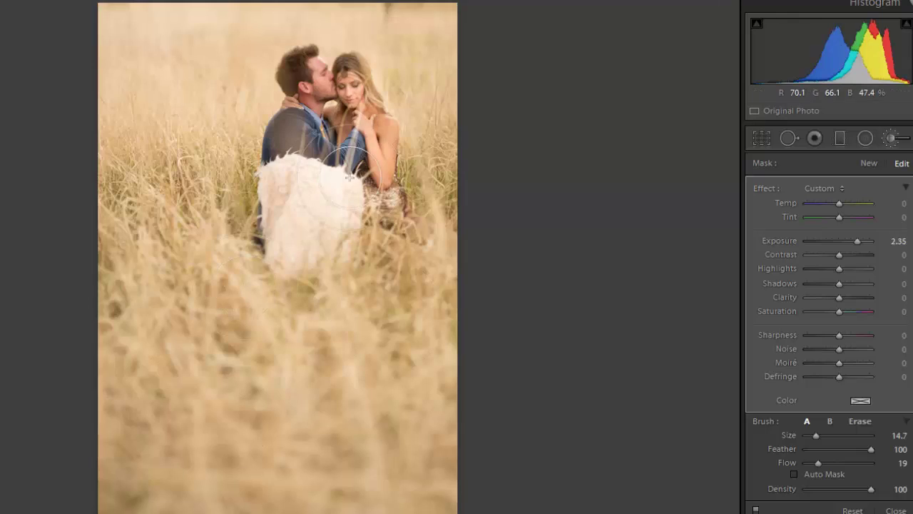
key(backslash)
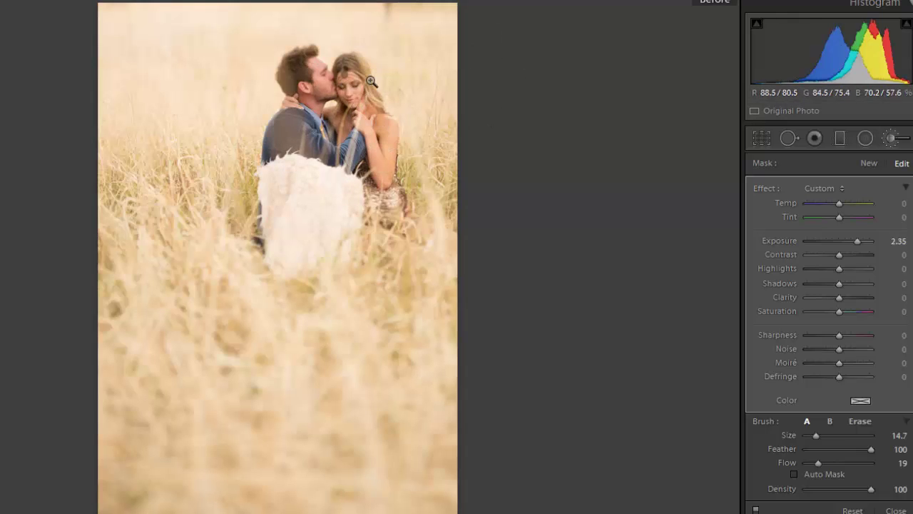
key(backslash)
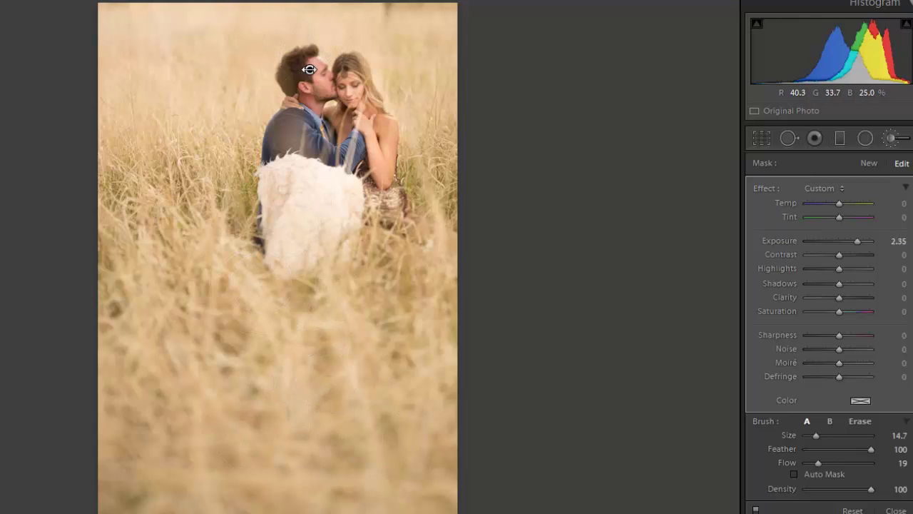
key(Delete)
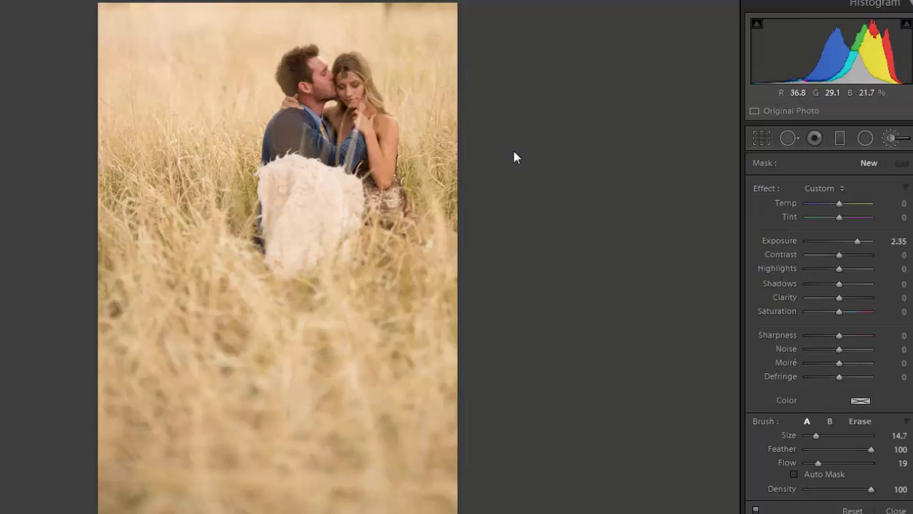
Slightly raise the couple photo's global Exposure, then return to the Adjustment Brush
click(890, 138)
drag(839, 280, 843, 282)
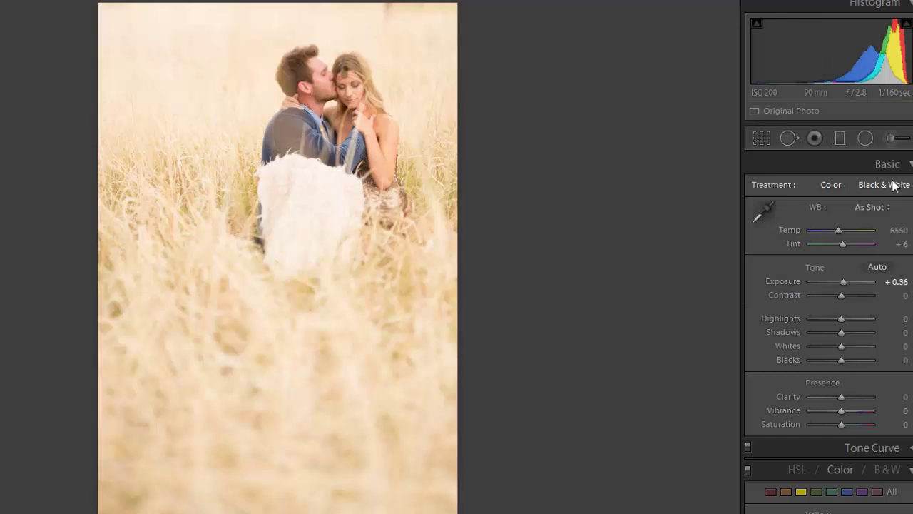
click(890, 138)
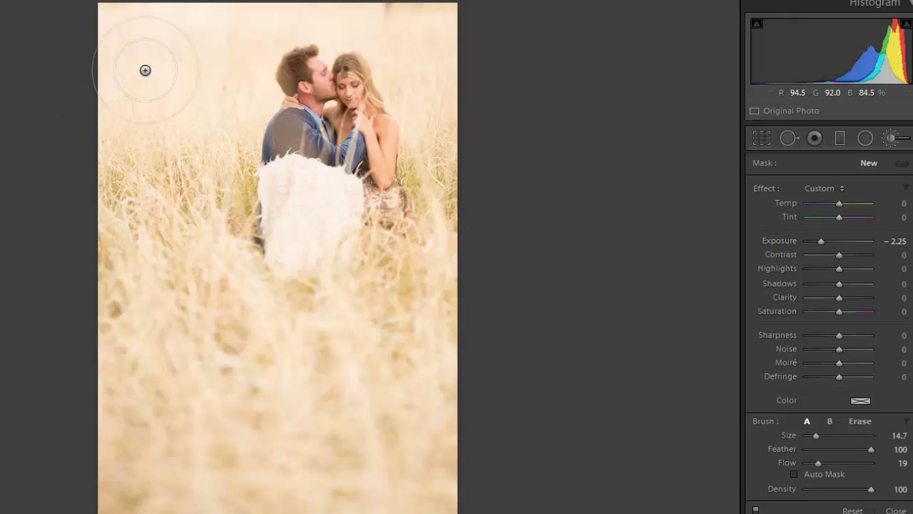
Paint a -2.25 exposure stroke over the bright top-left, then move to the next photo
key(bracketright)
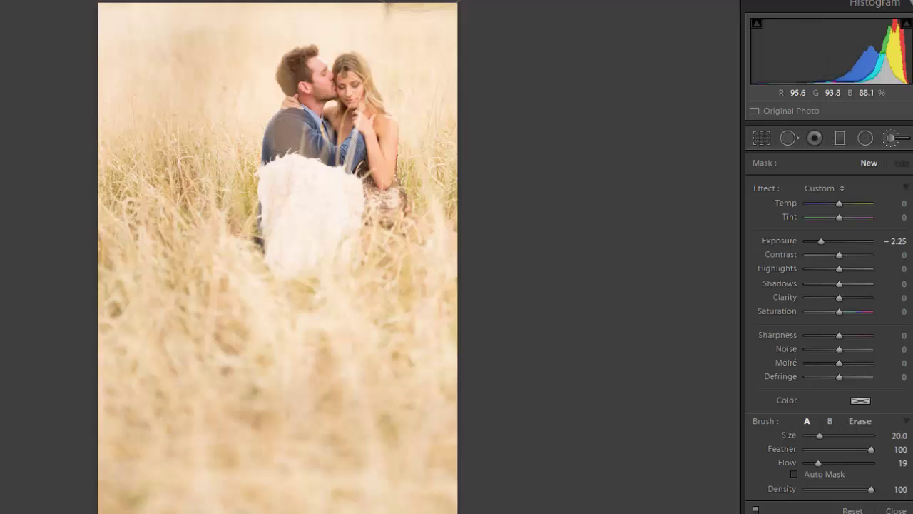
click(190, 22)
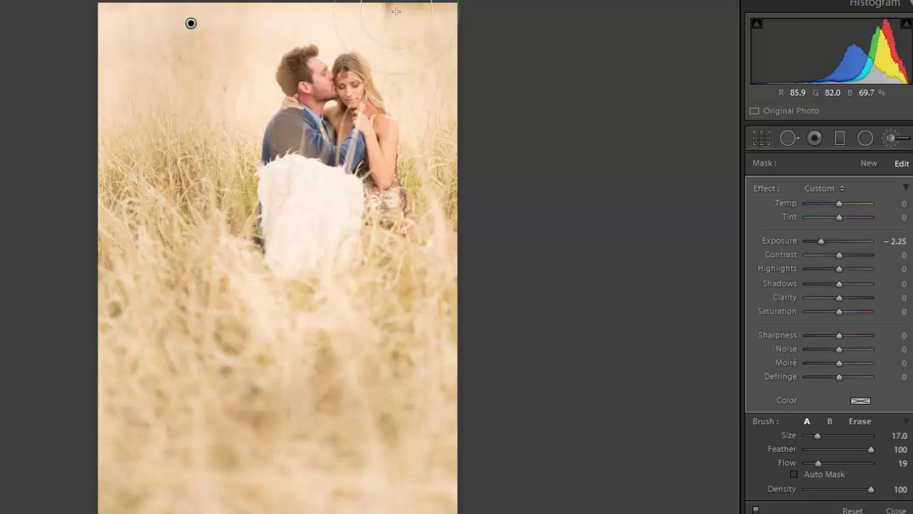
key(bracketleft)
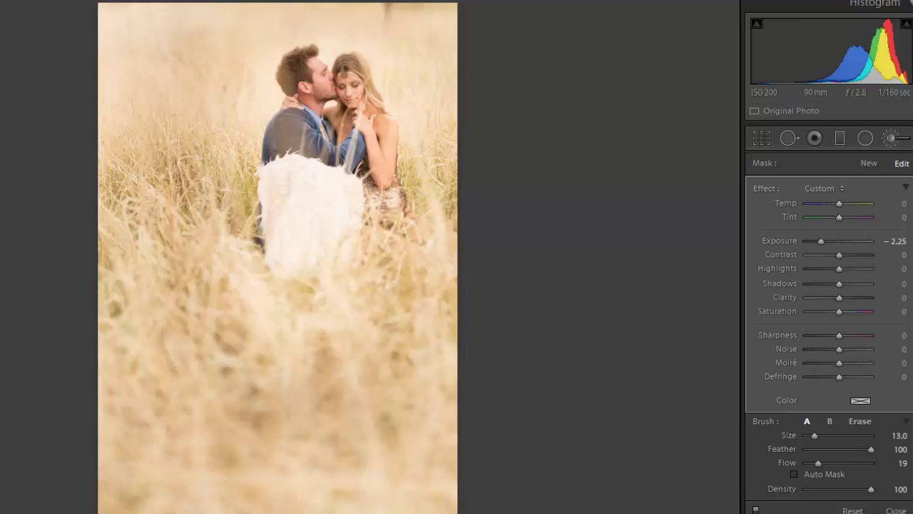
key(Right)
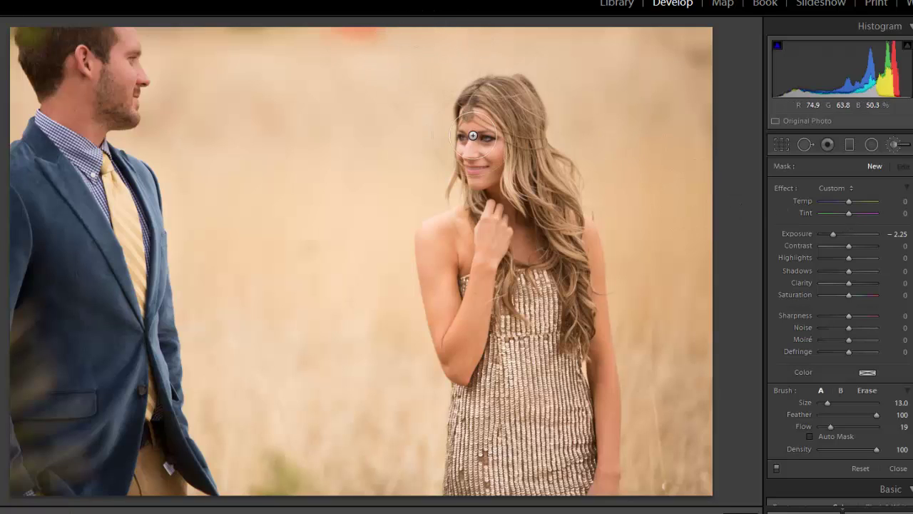
Select the field photo's existing brush pin and lower its Temp from 36 to 10
click(895, 146)
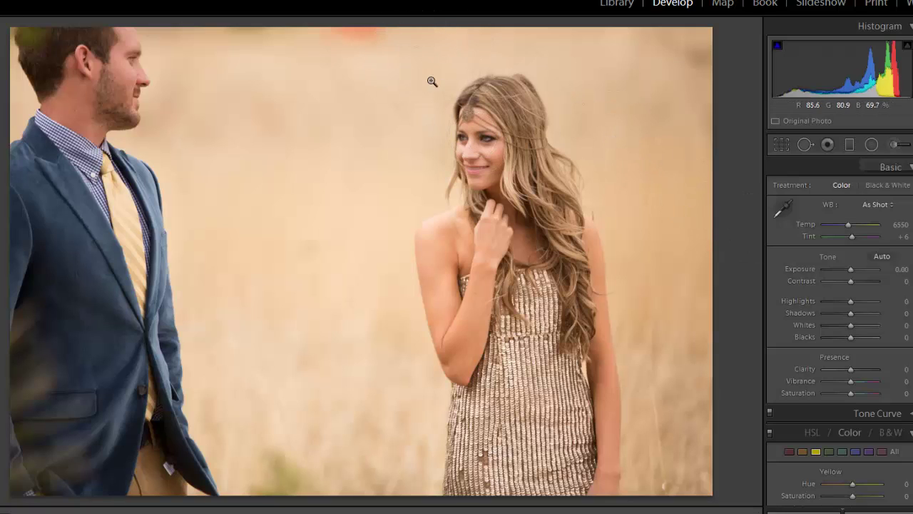
click(893, 147)
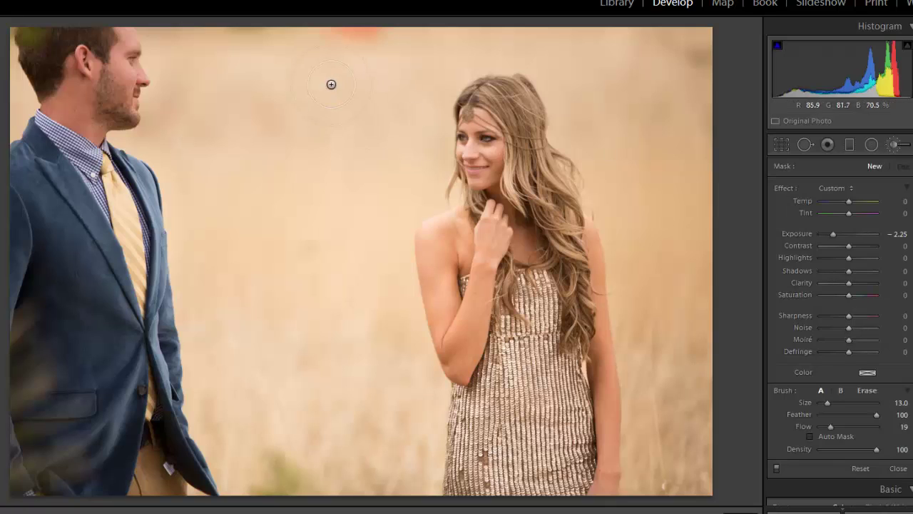
click(428, 55)
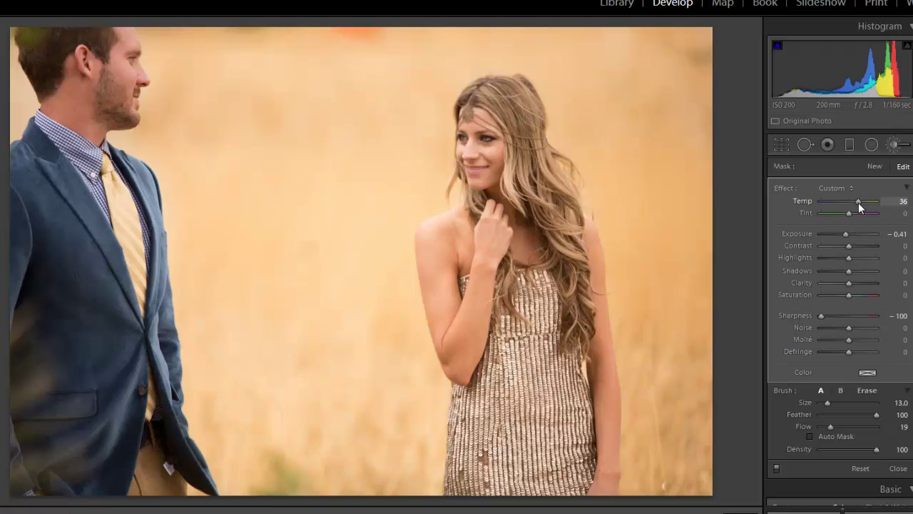
drag(858, 203, 852, 201)
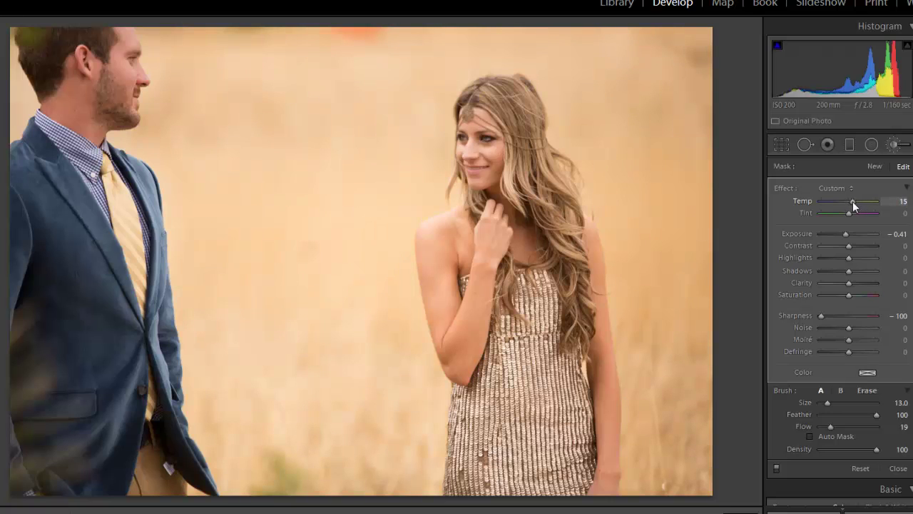
Warm the field photo's global white balance to a Custom Temp of 10369
click(895, 145)
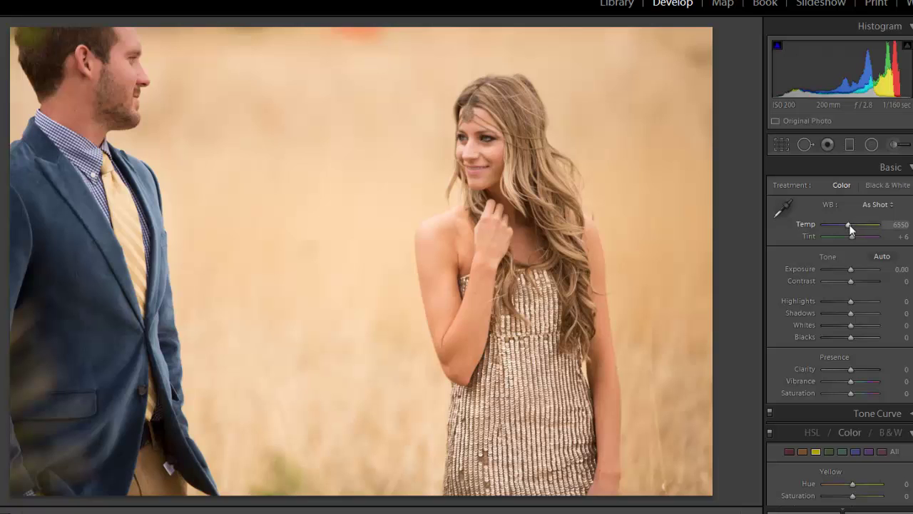
mouse_move(850, 227)
mouse_down()
mouse_move(870, 229)
mouse_move(860, 224)
mouse_up()
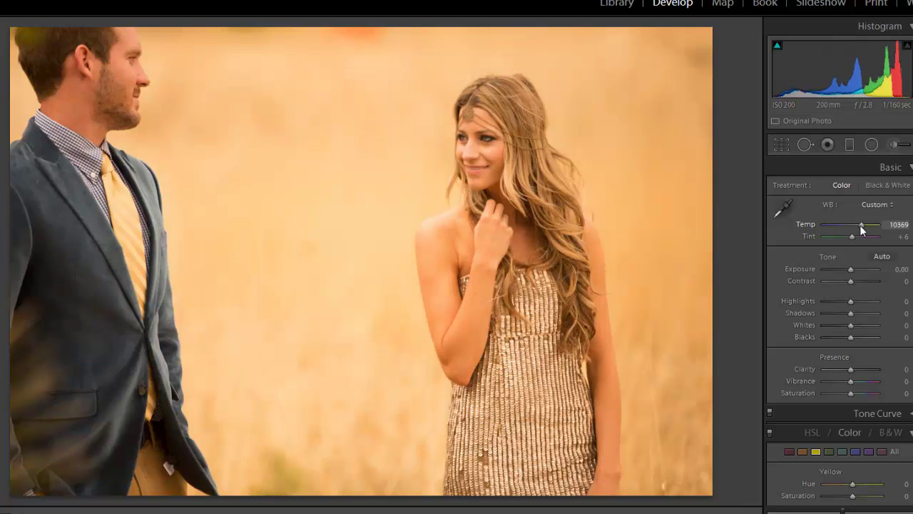
click(894, 145)
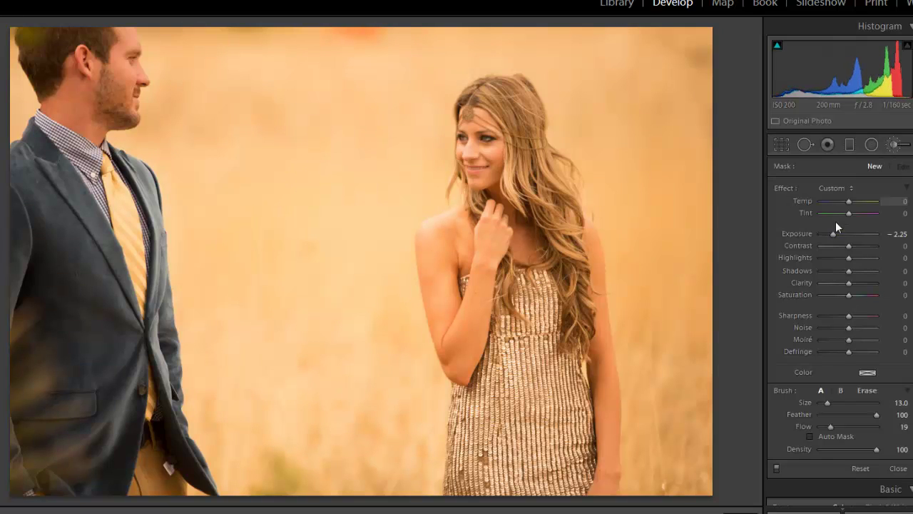
Reset brush Exposure, set Temp -43, and paint cooling over the woman's face, hair, side and arm
double_click(805, 232)
drag(850, 200, 839, 201)
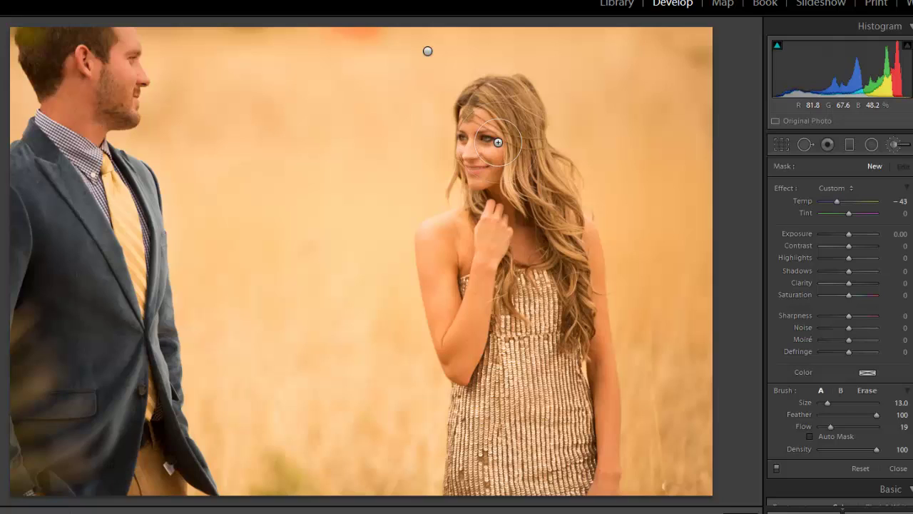
mouse_move(493, 120)
mouse_down()
mouse_move(492, 154)
mouse_move(494, 139)
mouse_up()
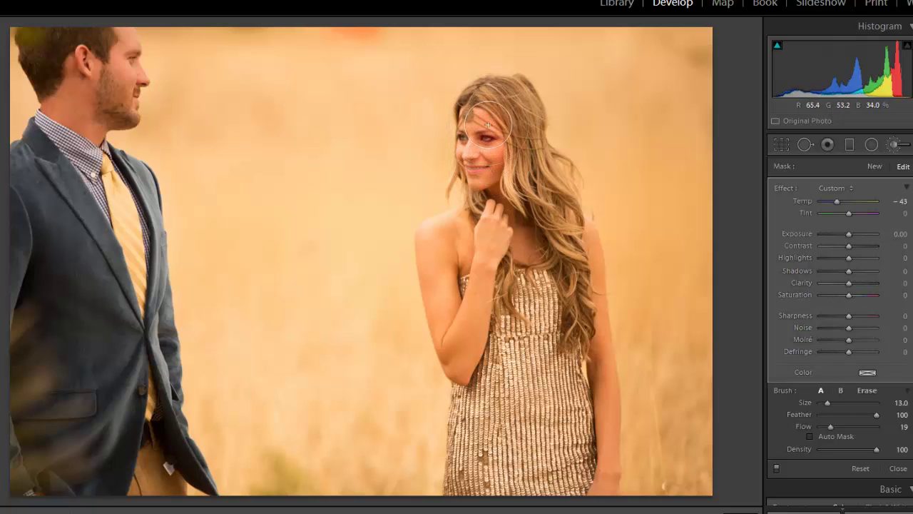
key(o)
drag(484, 161, 481, 208)
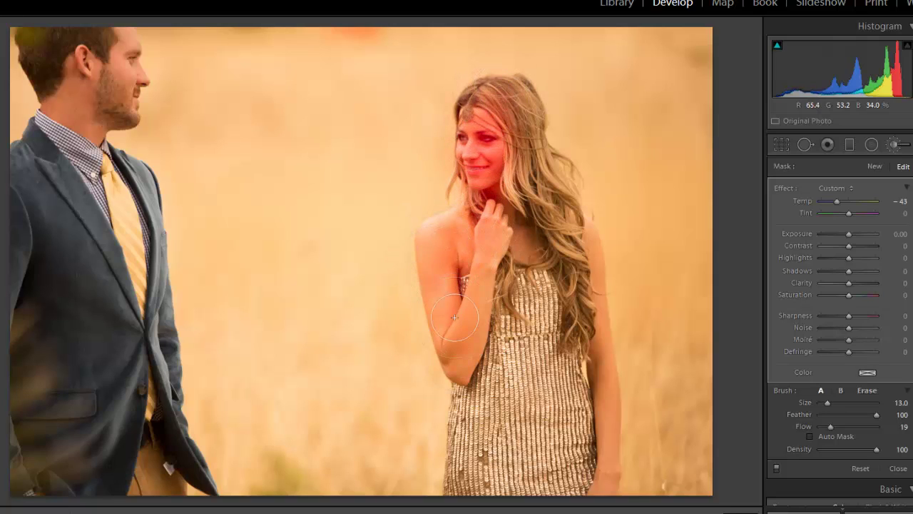
mouse_move(510, 235)
mouse_down()
mouse_move(563, 286)
mouse_move(581, 279)
mouse_move(571, 242)
mouse_move(581, 335)
mouse_up()
mouse_move(589, 384)
mouse_down()
mouse_move(593, 464)
mouse_move(599, 449)
mouse_move(567, 314)
mouse_up()
mouse_move(481, 371)
mouse_down()
mouse_move(445, 340)
mouse_move(448, 369)
mouse_move(447, 328)
mouse_move(474, 259)
mouse_move(457, 255)
mouse_move(464, 226)
mouse_up()
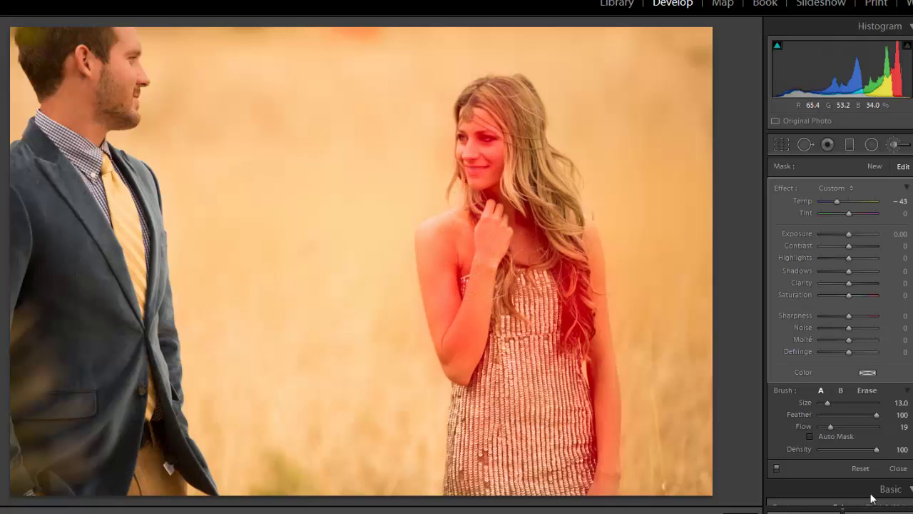
Raise Flow to 31 and build cooling over her hair, the man's head, and her face
drag(829, 427, 837, 426)
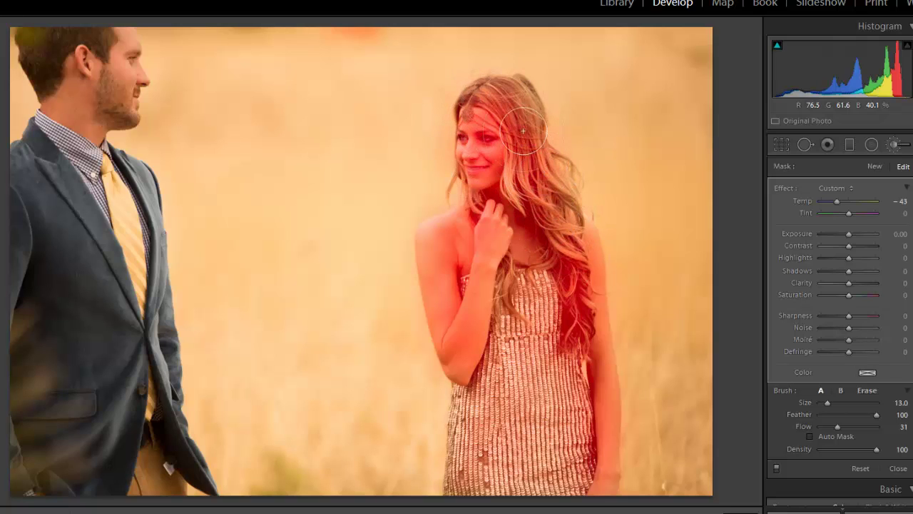
drag(523, 131, 503, 97)
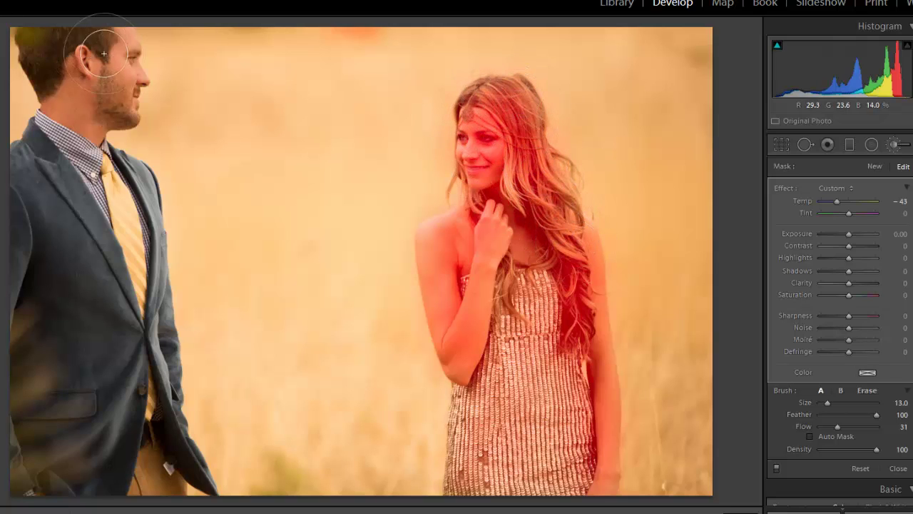
mouse_move(89, 29)
mouse_down()
mouse_move(112, 33)
mouse_move(81, 75)
mouse_move(41, 209)
mouse_move(16, 359)
mouse_move(44, 432)
mouse_move(102, 395)
mouse_move(68, 328)
mouse_move(122, 275)
mouse_move(147, 399)
mouse_move(138, 321)
mouse_move(107, 236)
mouse_move(56, 148)
mouse_up()
mouse_move(49, 23)
mouse_down()
mouse_move(23, 39)
mouse_move(74, 50)
mouse_move(89, 133)
mouse_move(122, 103)
mouse_up()
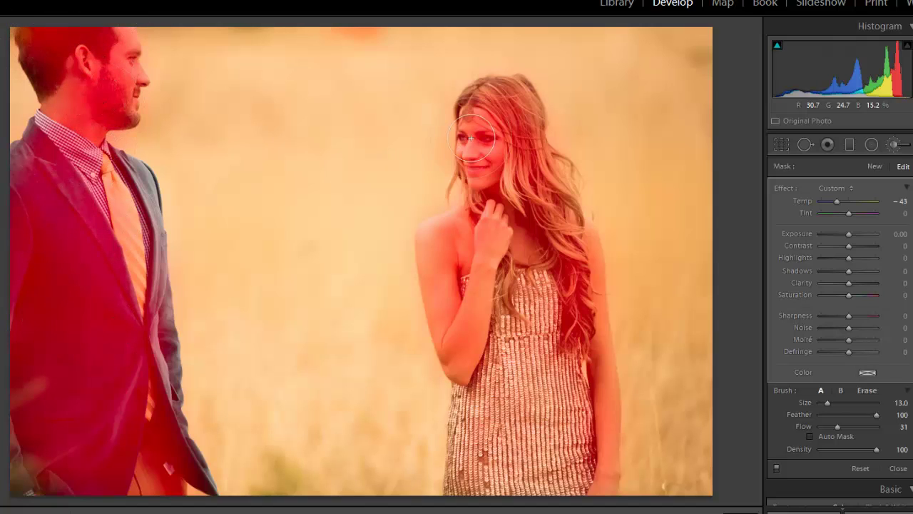
mouse_move(475, 137)
mouse_down()
mouse_move(459, 120)
mouse_move(460, 135)
mouse_move(488, 120)
mouse_move(485, 102)
mouse_move(610, 457)
mouse_up()
Cool the painted skin further by lowering the brush Temp, comparing against the original
key(o)
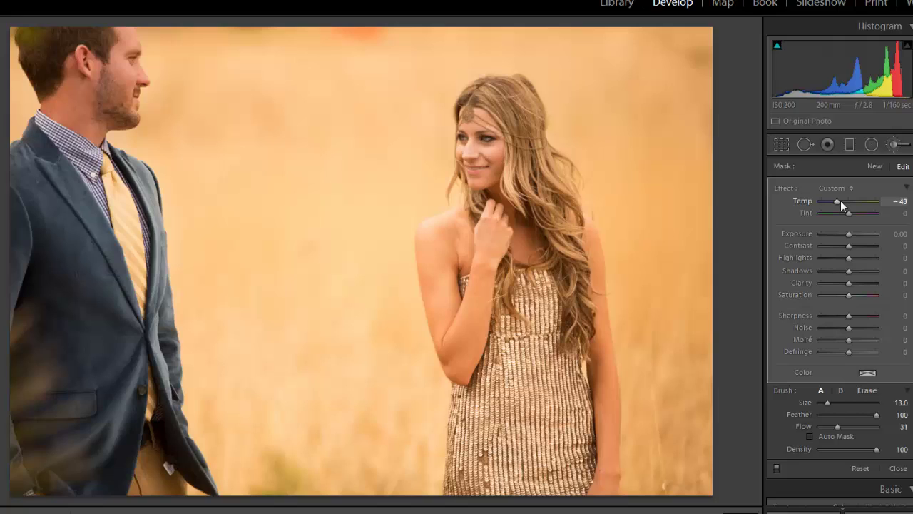
mouse_move(838, 201)
mouse_down()
mouse_move(821, 197)
mouse_move(836, 200)
mouse_up()
key(backslash)
key(backslash)
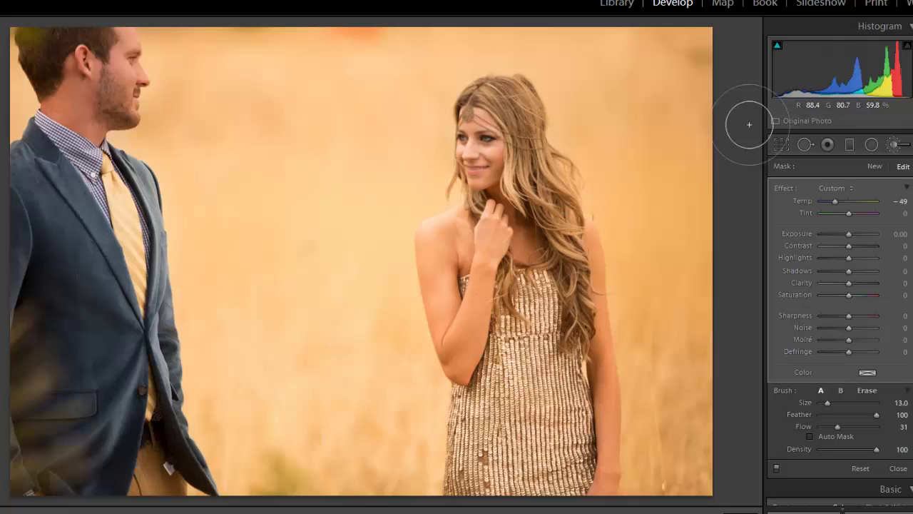
Set the top background brush edit's Exposure to 0 and compare Before/After
click(428, 51)
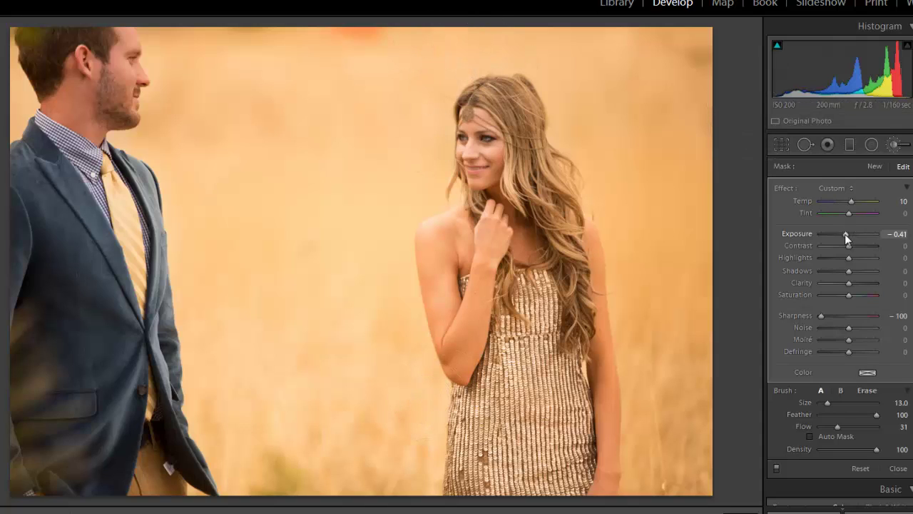
drag(846, 235, 848, 235)
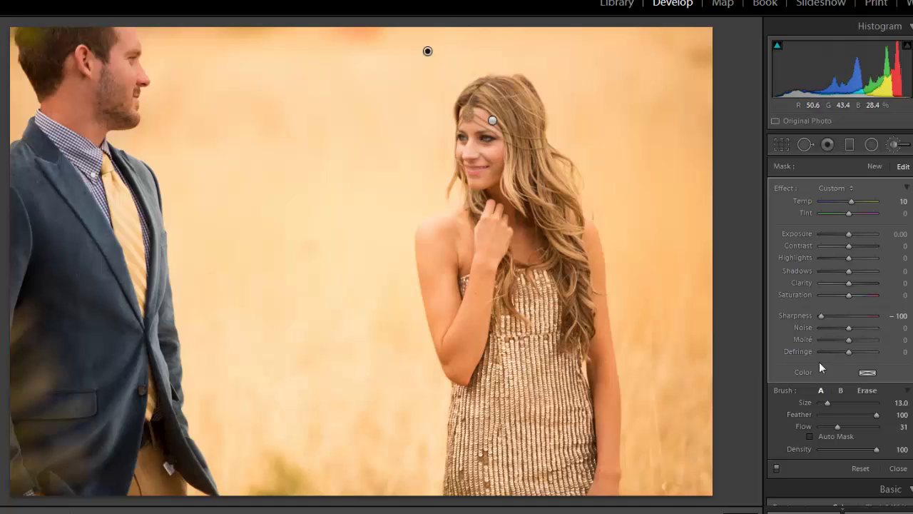
key(backslash)
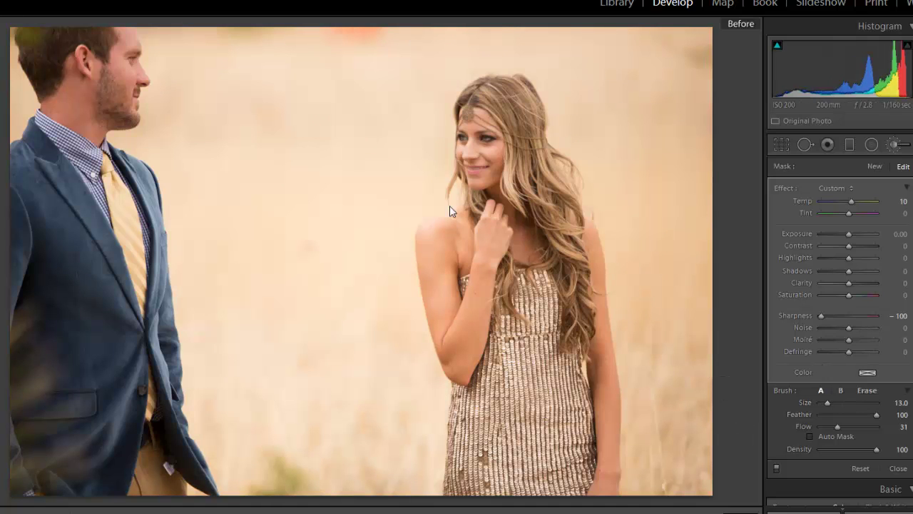
key(backslash)
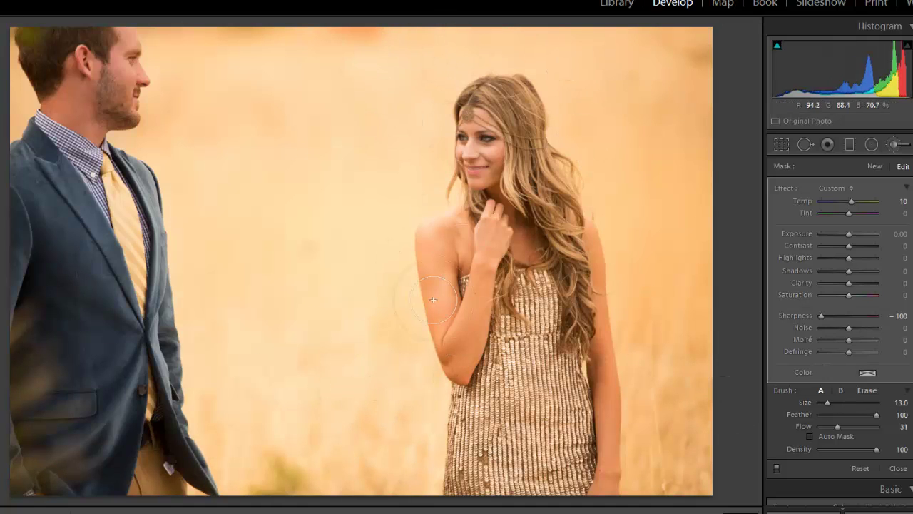
key(backslash)
key(backslash)
key(h)
On the next couple-in-grass photo, reset the brush and set Tint 63, Flow 51
key(Right)
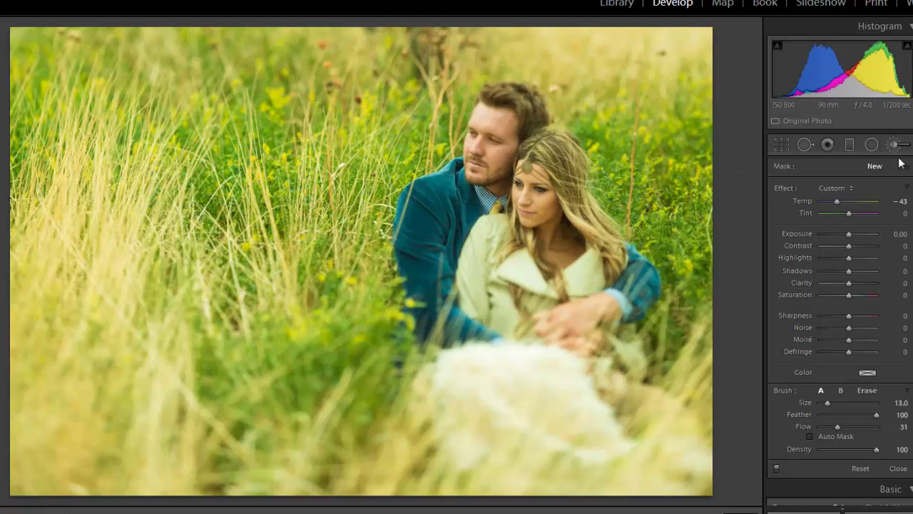
double_click(778, 187)
drag(849, 212, 866, 212)
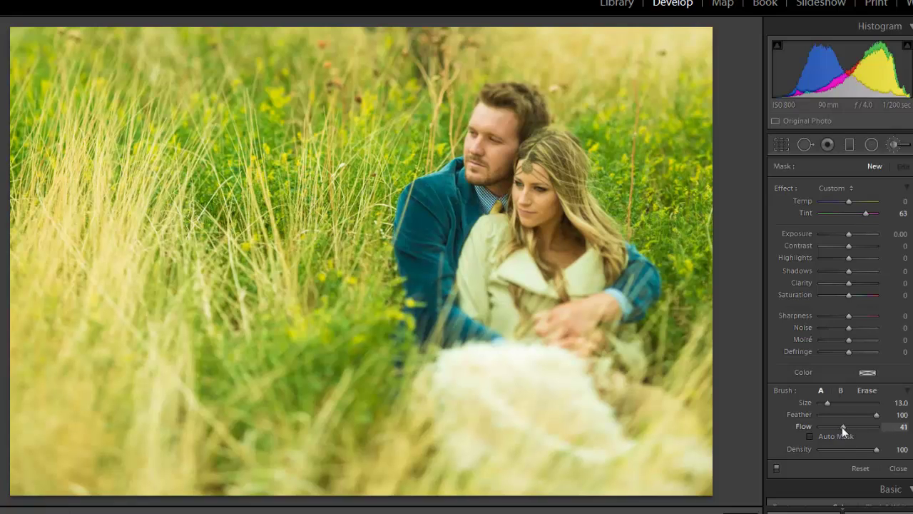
drag(843, 427, 848, 427)
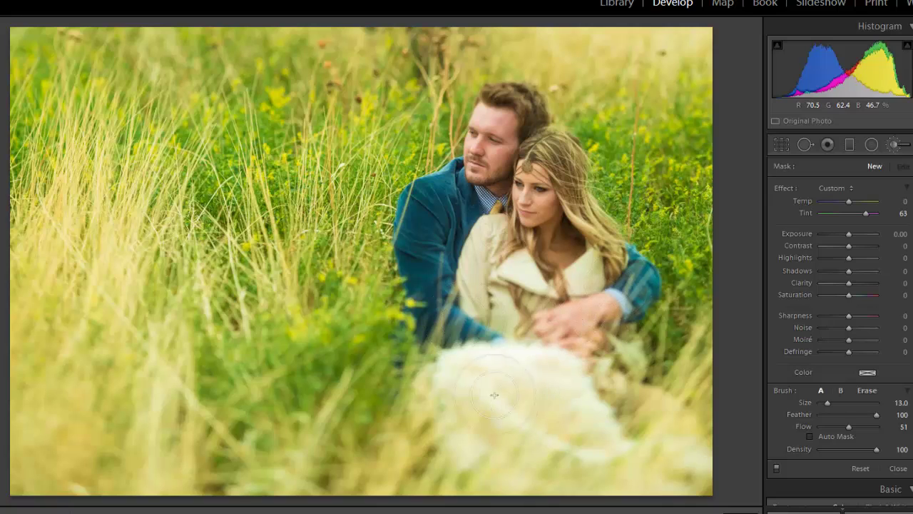
Paint the magenta tint over the woman and settle the Tint at 68
drag(476, 111, 573, 205)
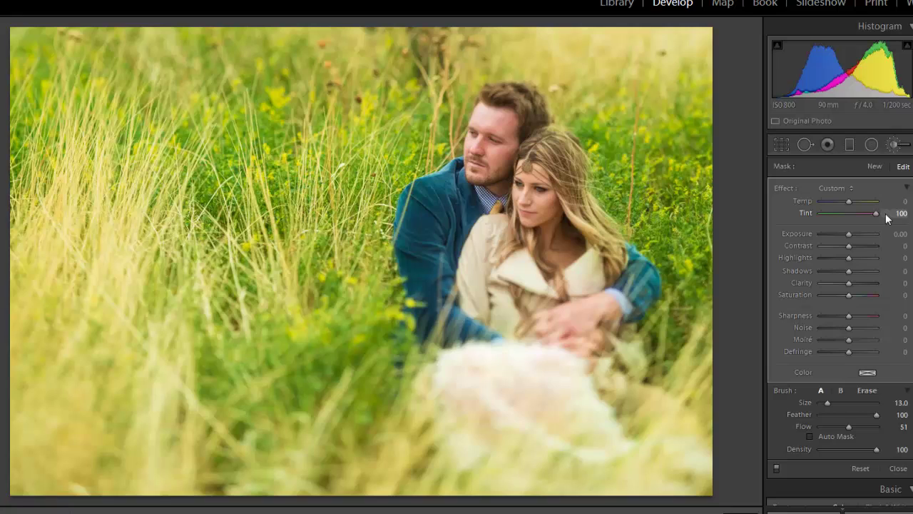
drag(842, 212, 868, 214)
drag(869, 214, 866, 213)
Move to the next vertical grass photo and change the Exposure of its existing brush edit
click(900, 146)
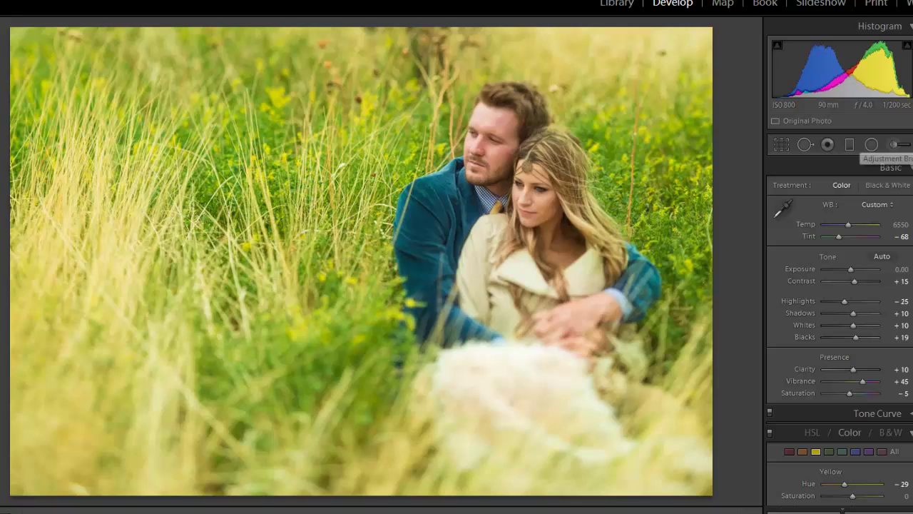
key(Right)
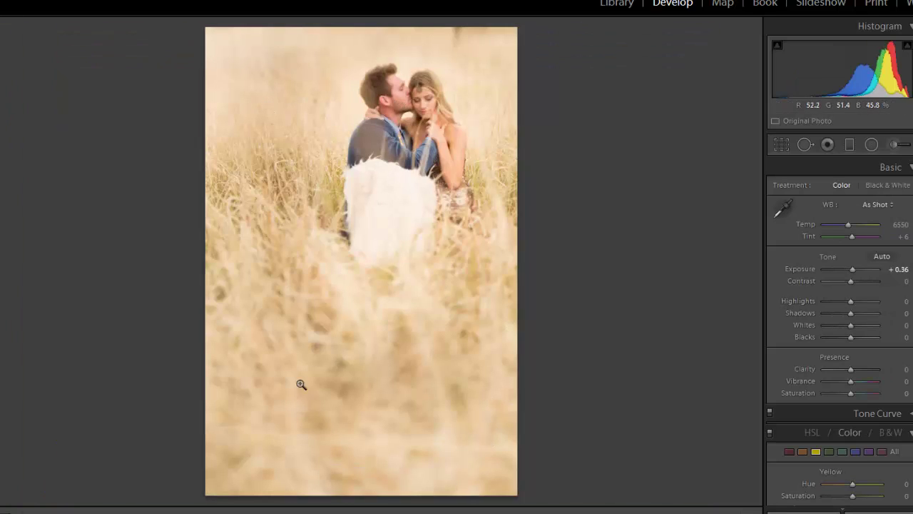
click(894, 143)
click(286, 45)
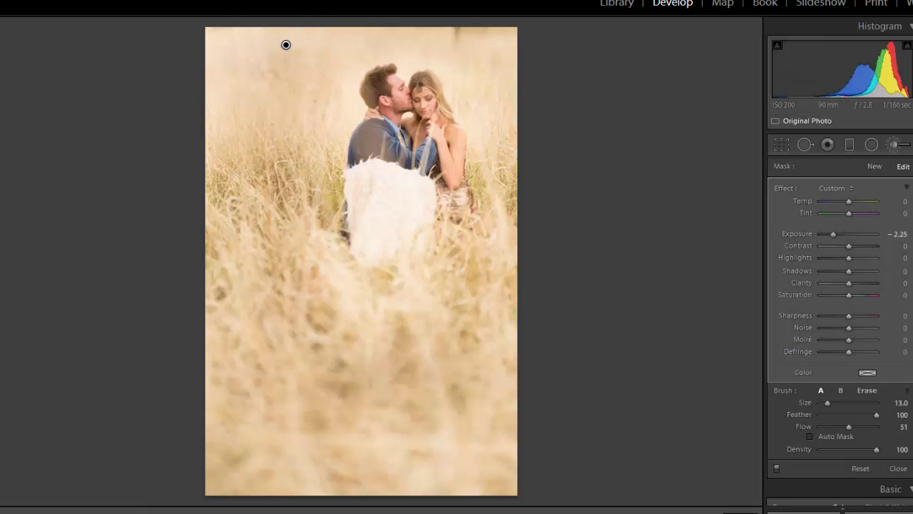
mouse_move(832, 234)
mouse_down()
mouse_move(821, 234)
mouse_move(897, 244)
mouse_move(814, 249)
mouse_move(840, 250)
mouse_up()
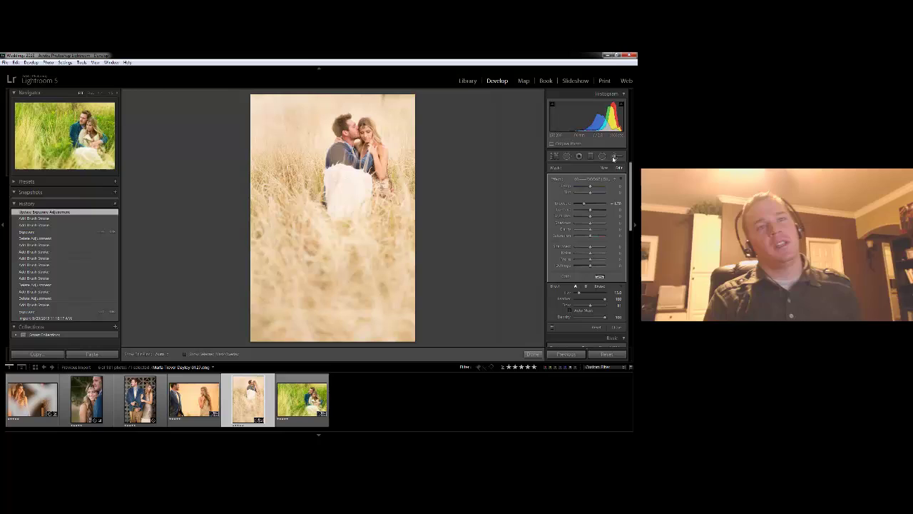
Close the Adjustment Brush to show the Basic panel on the kissing-couple photo
click(613, 159)
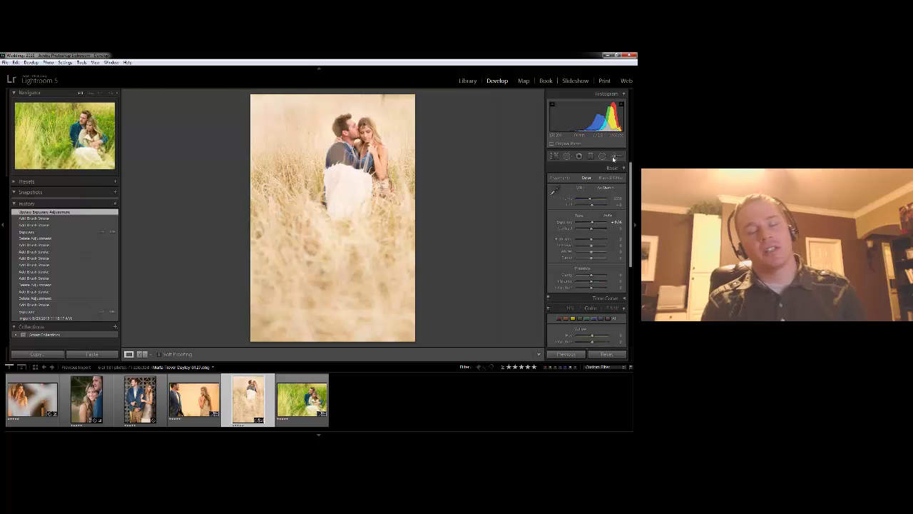